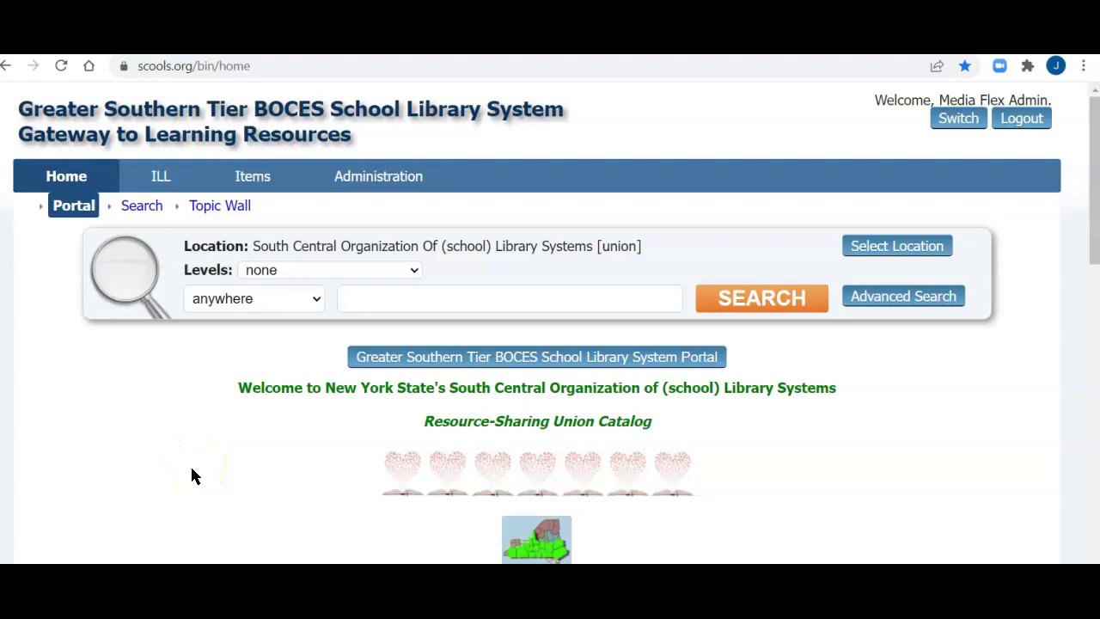
- Open the ILL Requests list and locate filled request 126281 for Nothing
left_click(182, 468)
left_click(159, 180)
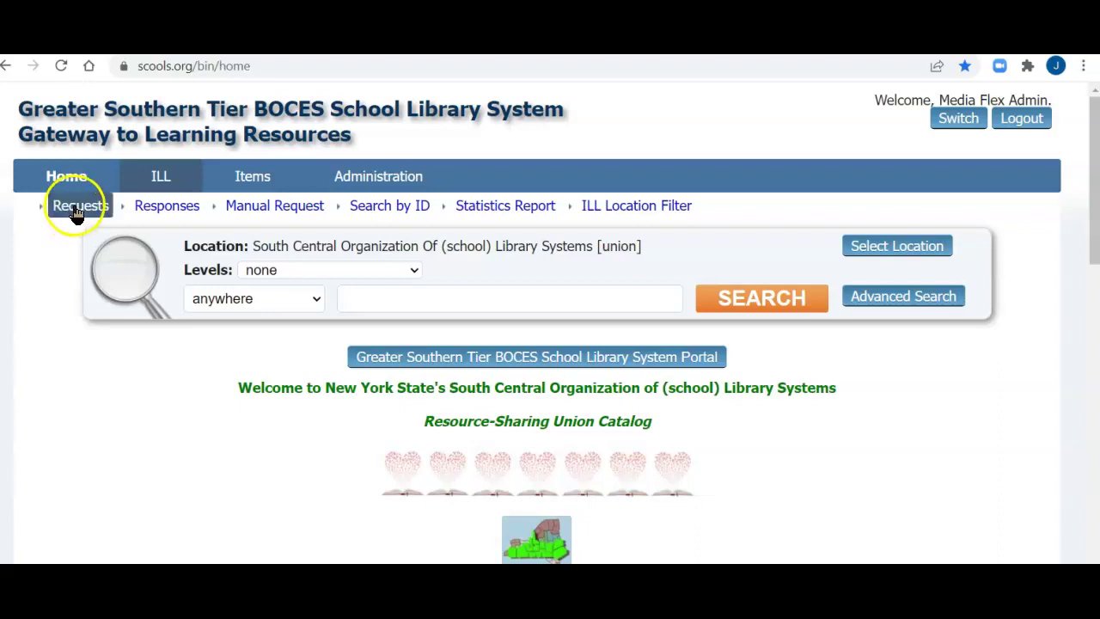
left_click(75, 211)
scroll(54, 327, "down", 1)
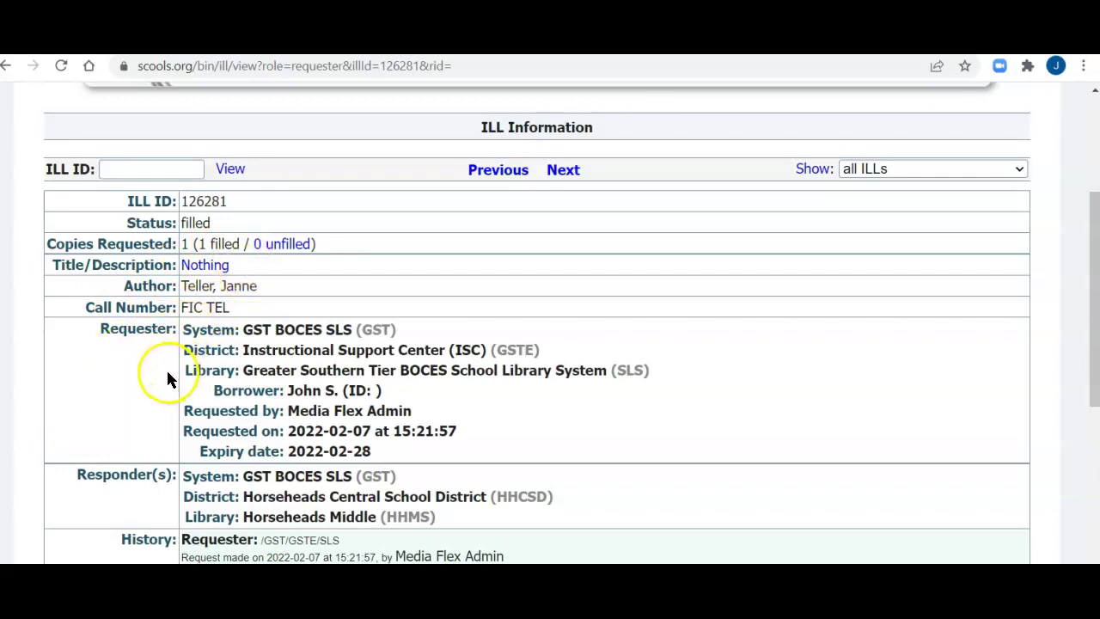
- Open ILL 126281 and review its Horseheads Middle loan, FIC TEL, due 2022-03-18
scroll(166, 367, "down", 2)
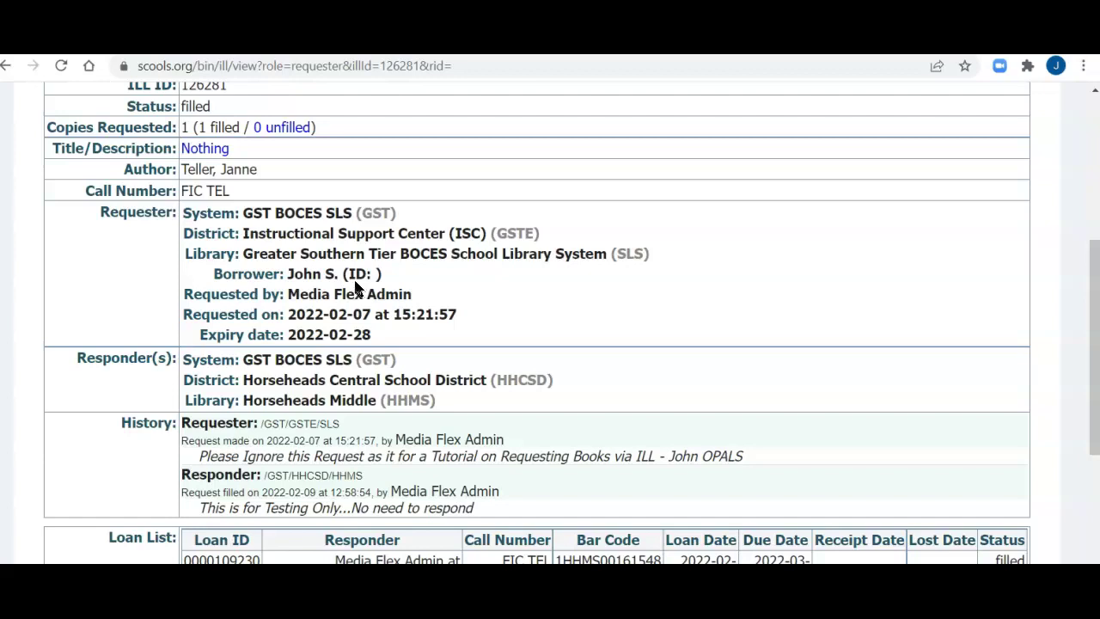
left_click(342, 273)
left_click(357, 274)
scroll(359, 292, "down", 2)
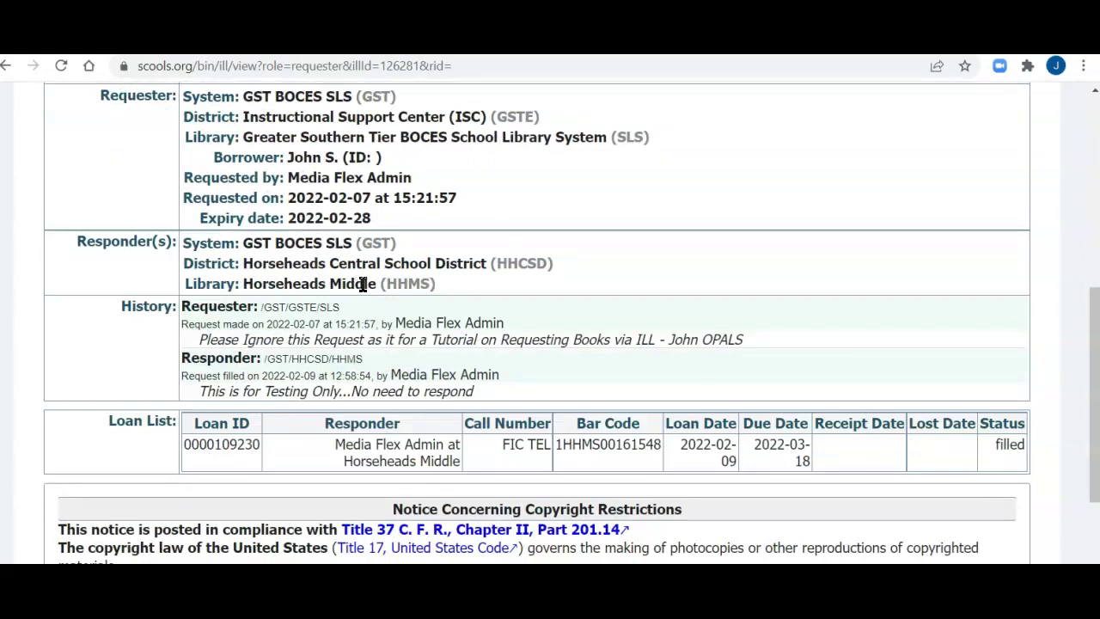
left_click(444, 287)
scroll(445, 367, "down", 2)
scroll(381, 355, "up", 5)
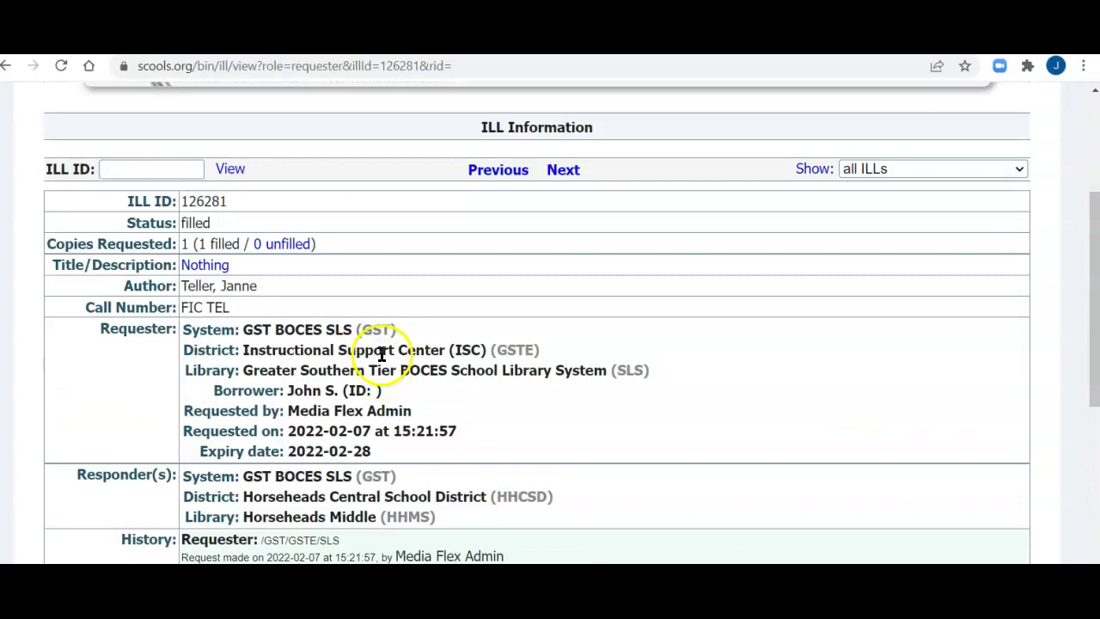
scroll(383, 355, "down", 5)
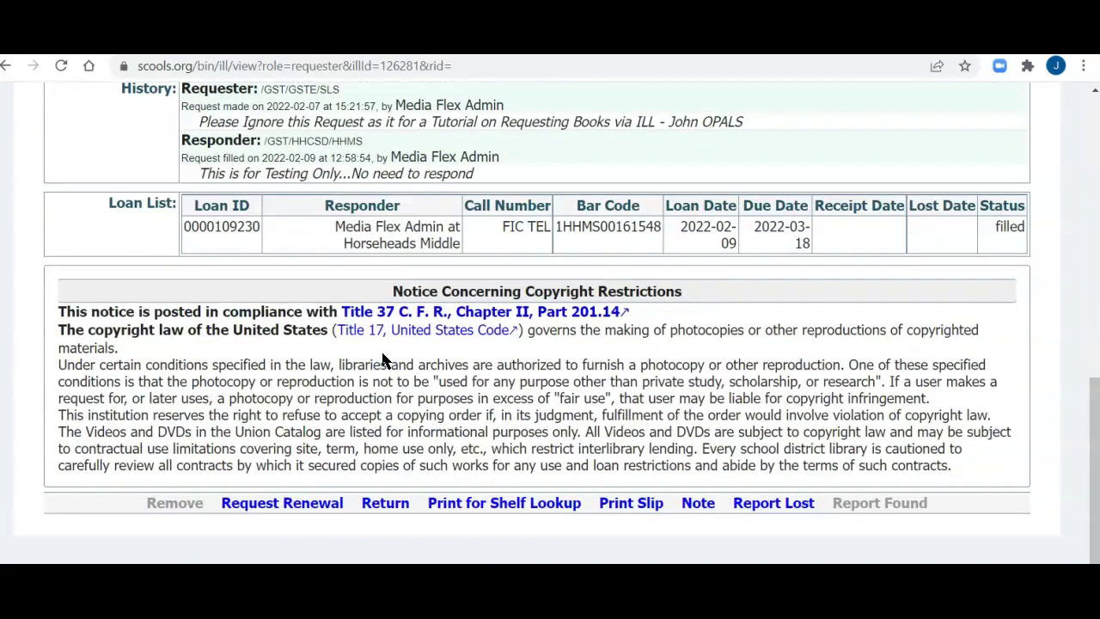
left_click(336, 368)
left_click(329, 509)
left_click(469, 506)
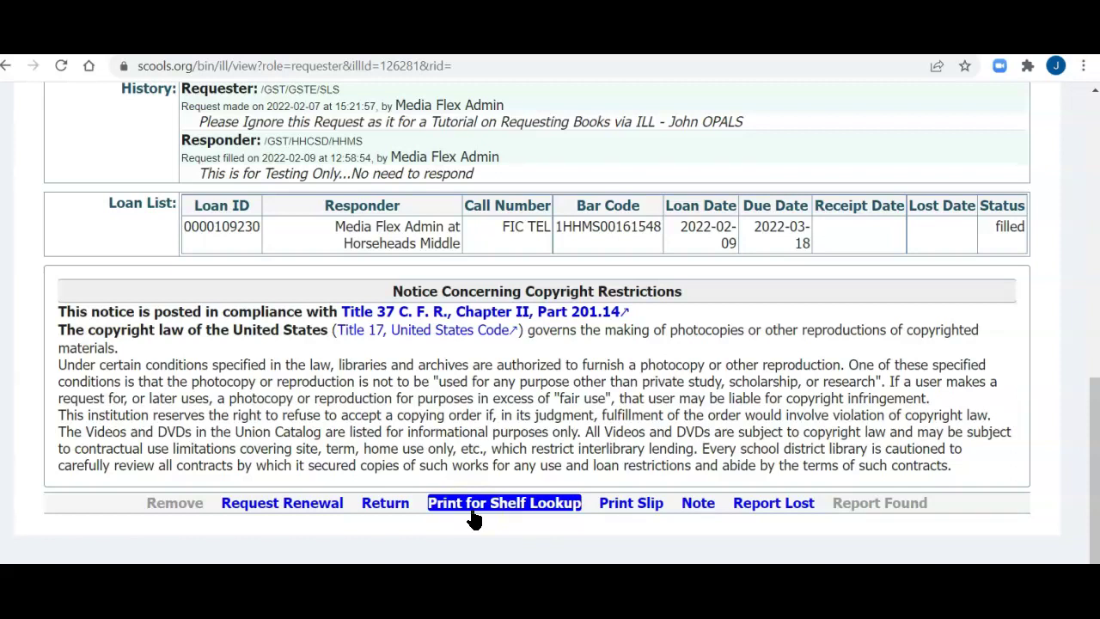
left_click(478, 524)
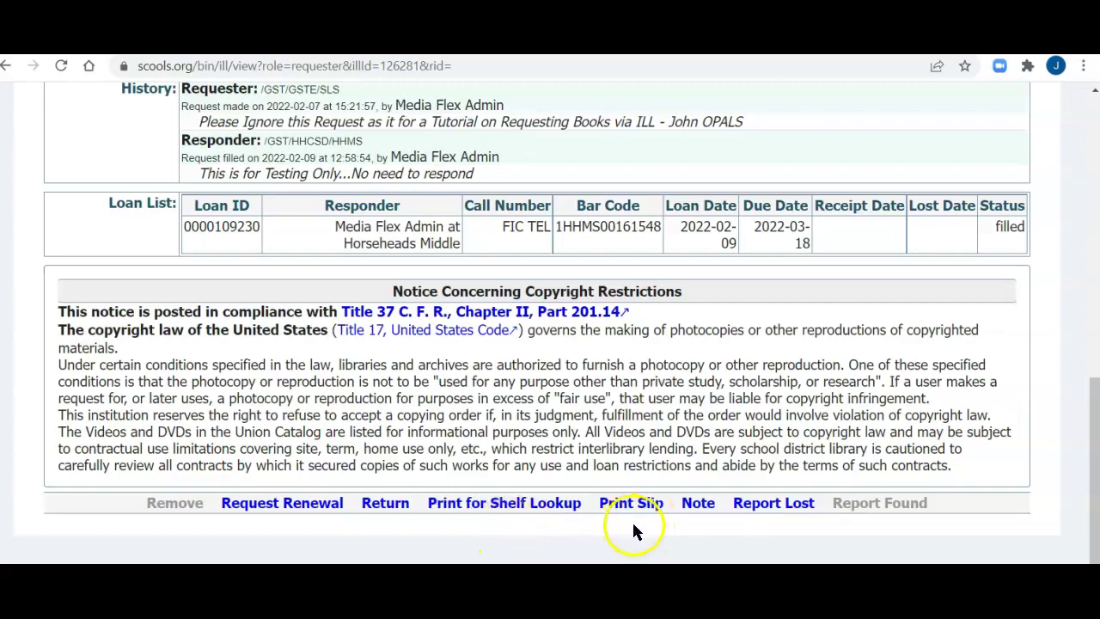
left_click(712, 522)
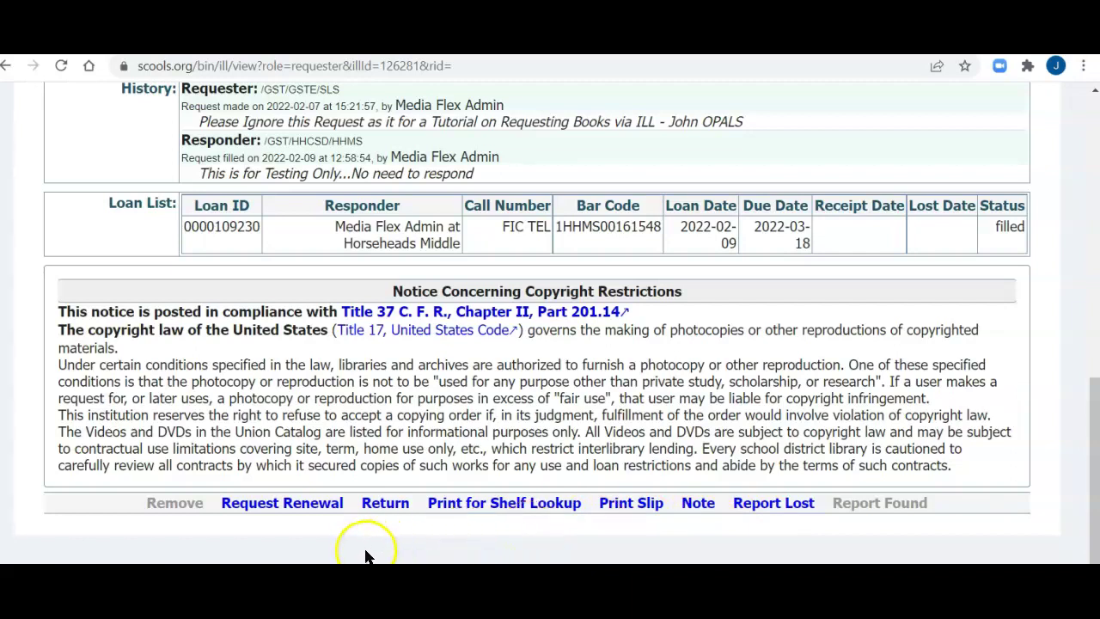
- Start a return and paste bar code 1HHMS00161548 into Select Loan by Scanner
left_click(386, 505)
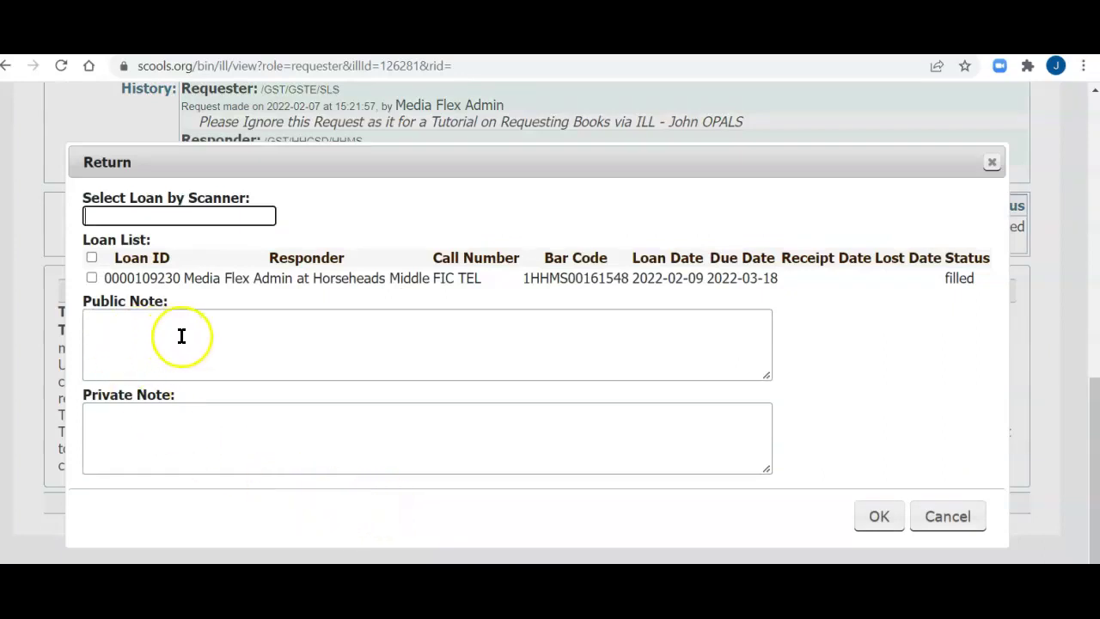
left_click_drag(524, 278, 616, 279)
right_click(616, 279)
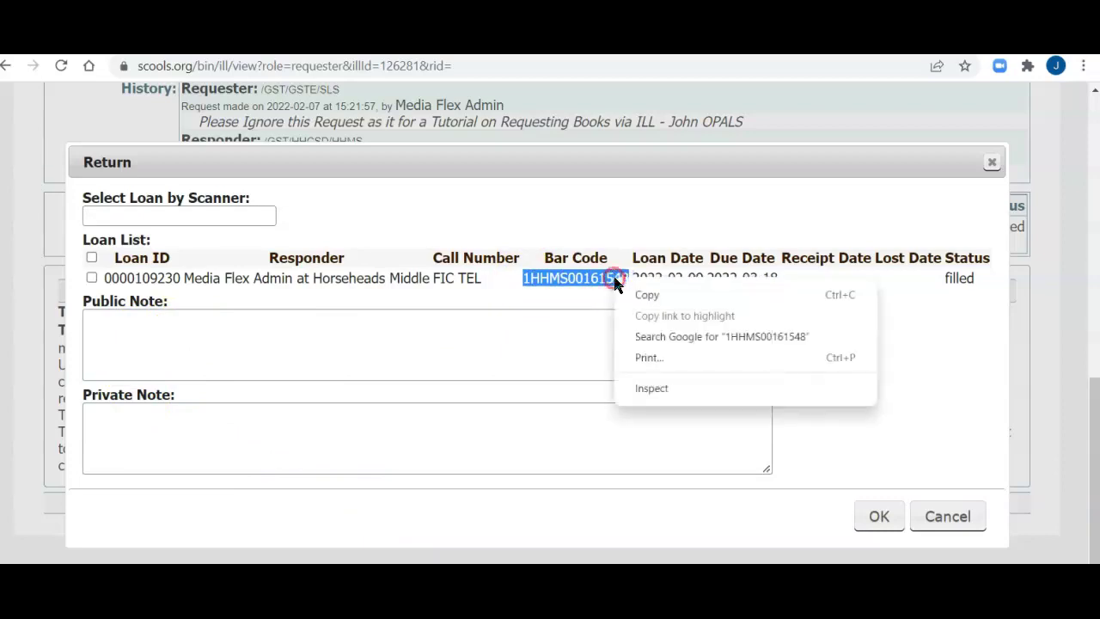
left_click(628, 294)
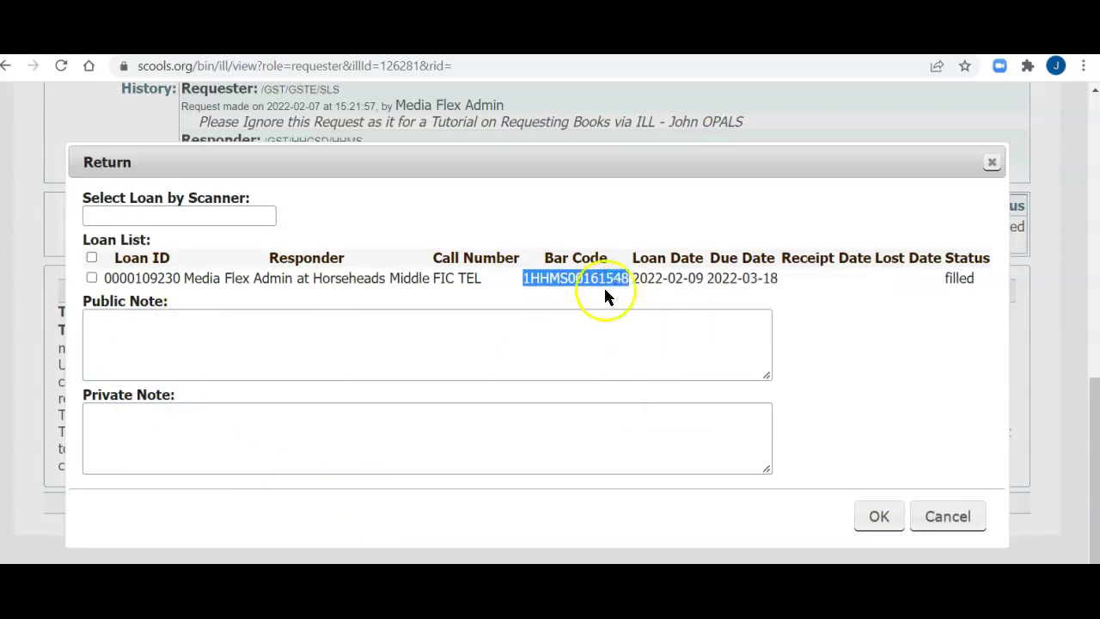
left_click(107, 214)
right_click(107, 214)
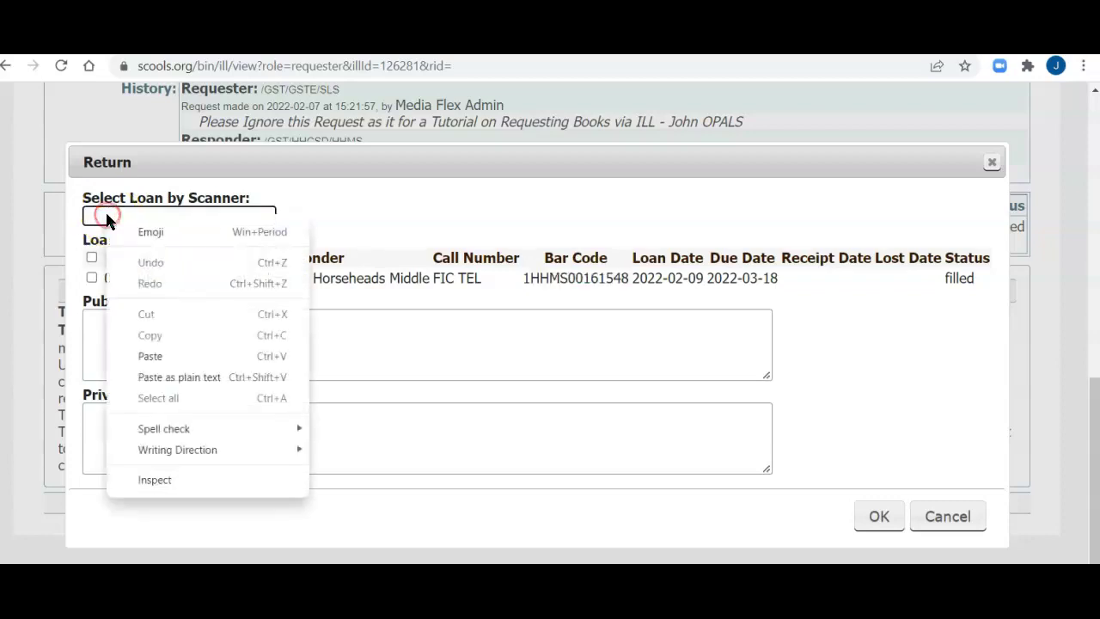
left_click(165, 358)
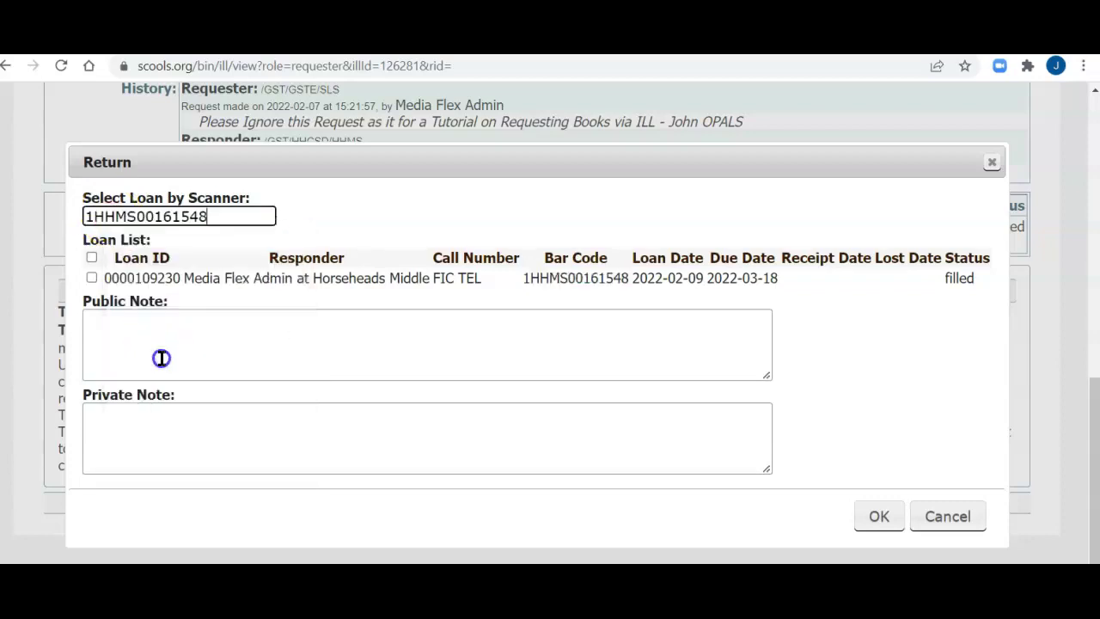
left_click(92, 278)
left_click(100, 324)
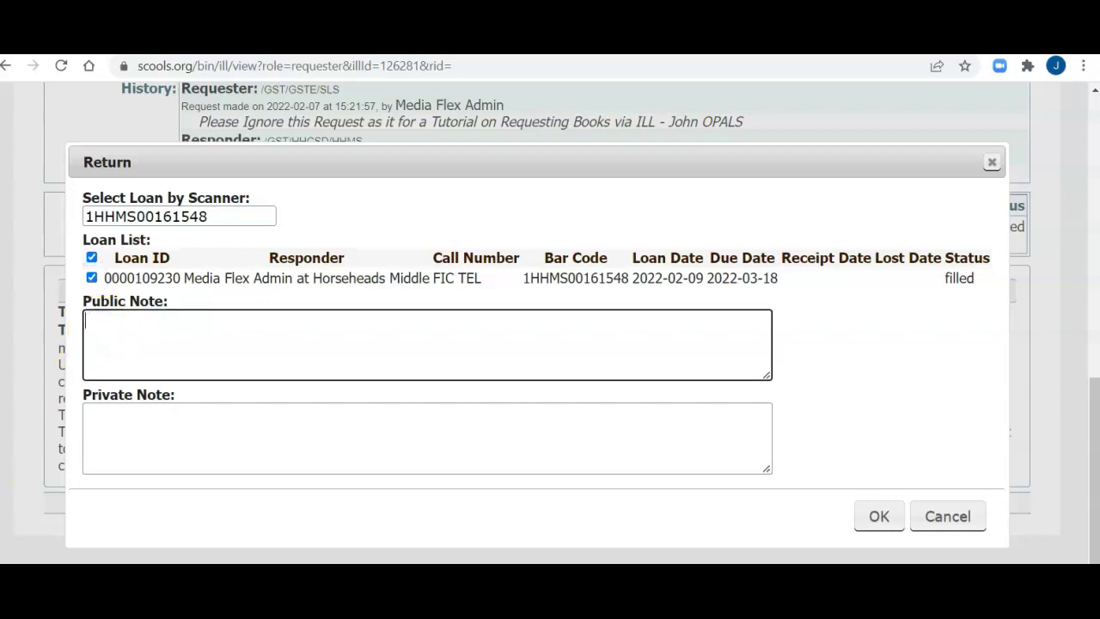
right_click(219, 406)
left_click(278, 546)
left_click(232, 255)
left_click(221, 215)
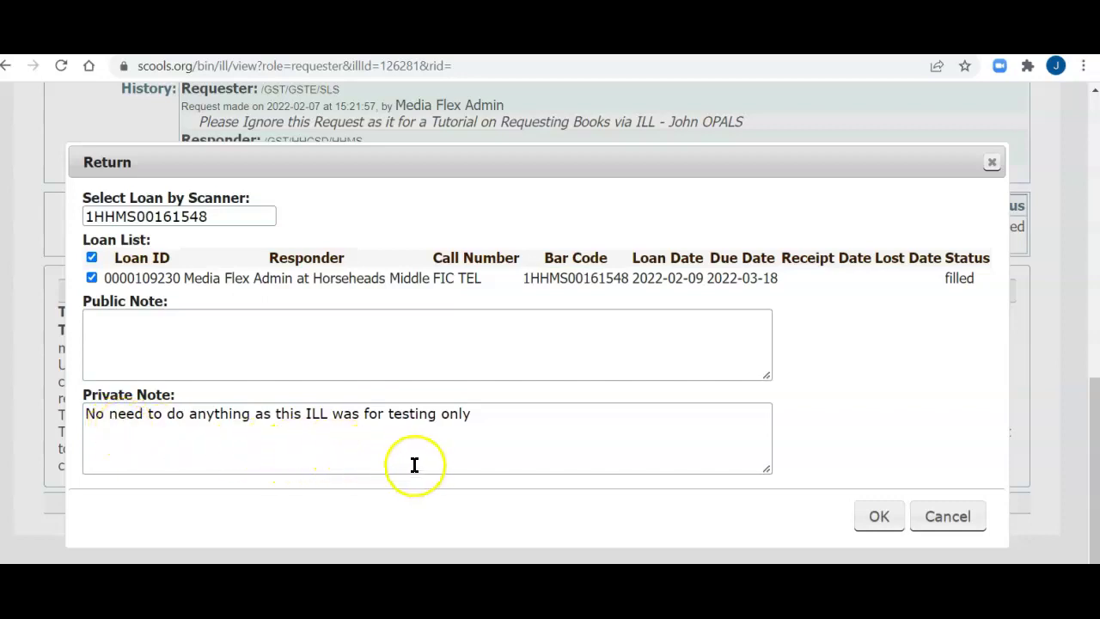
left_click(875, 519)
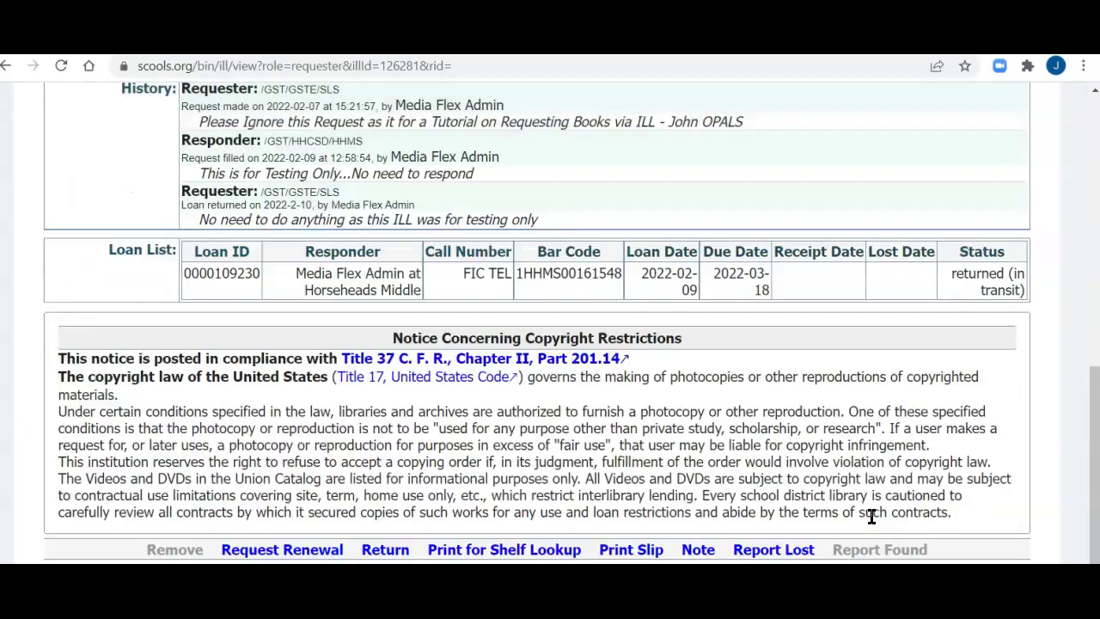
left_click(713, 449)
scroll(713, 449, "down", 1)
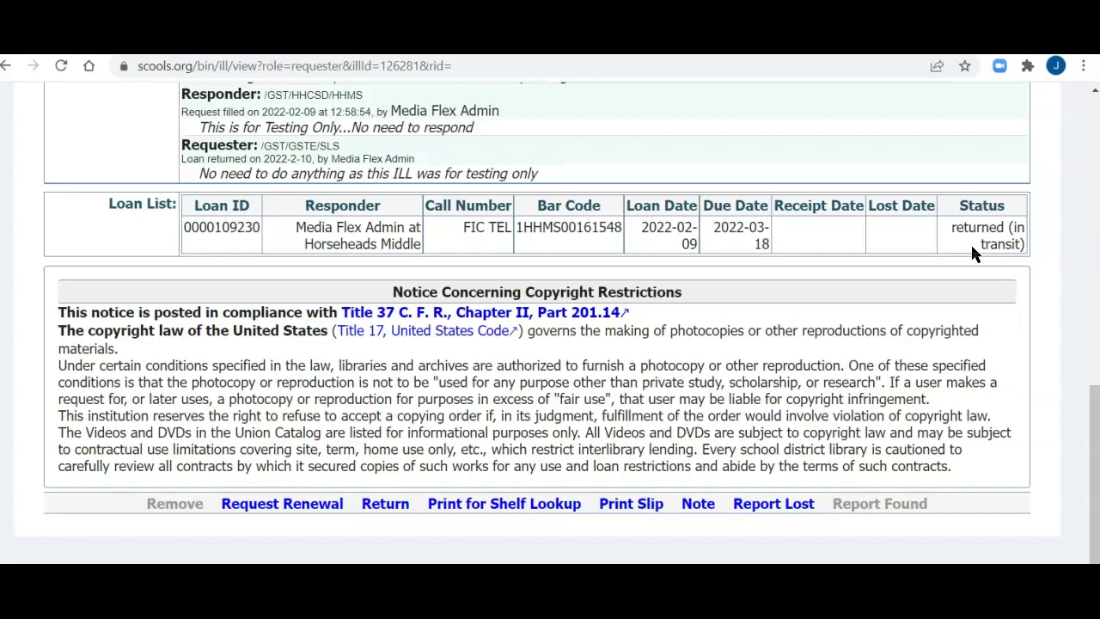
left_click(962, 253)
- Generate the ILL 126281 return slip with 1 copy and review its details
left_click(632, 505)
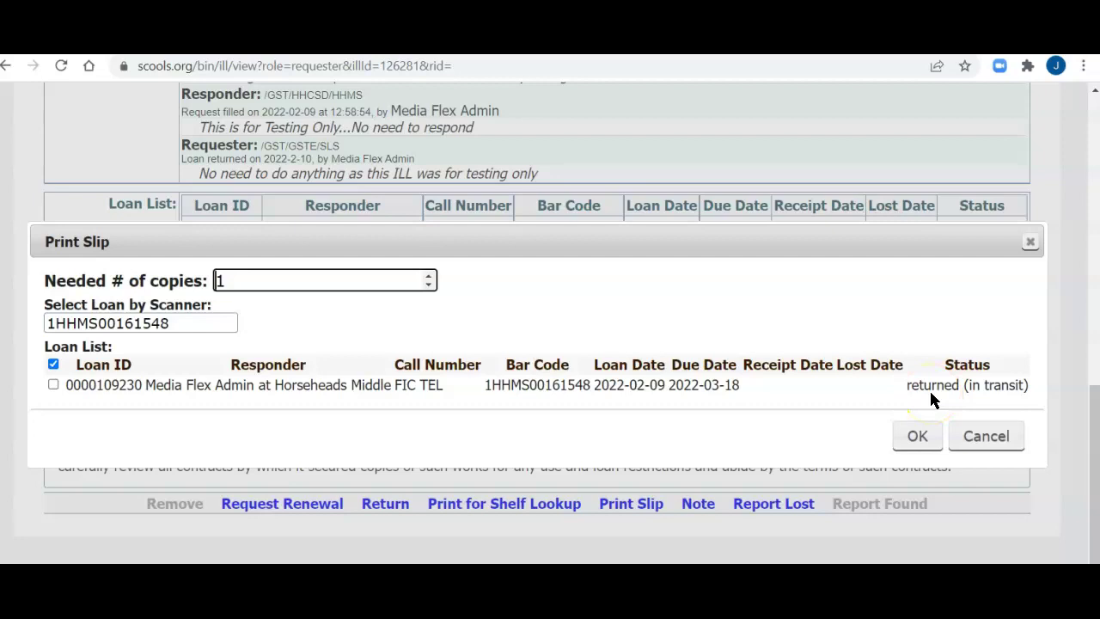
left_click(917, 436)
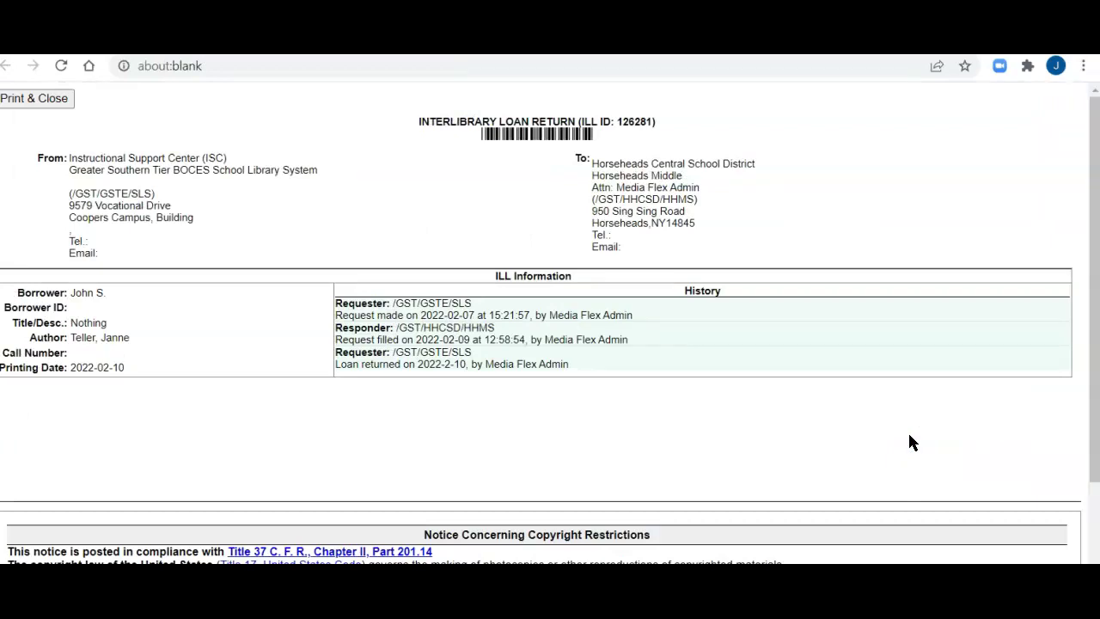
scroll(908, 434, "down", 3)
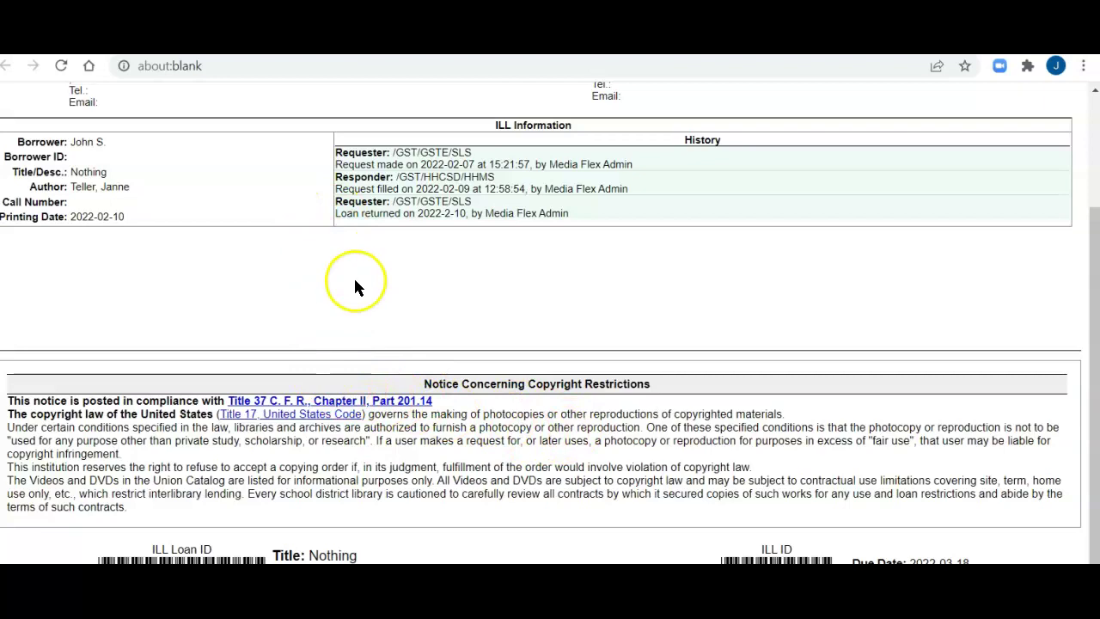
scroll(266, 290, "up", 2)
scroll(266, 289, "up", 2)
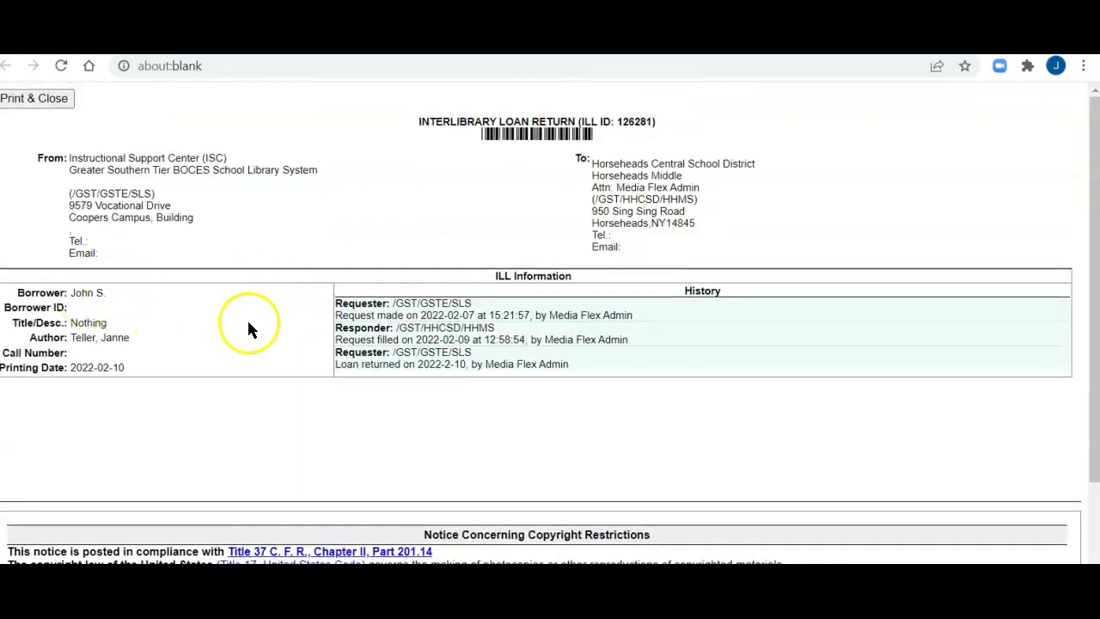